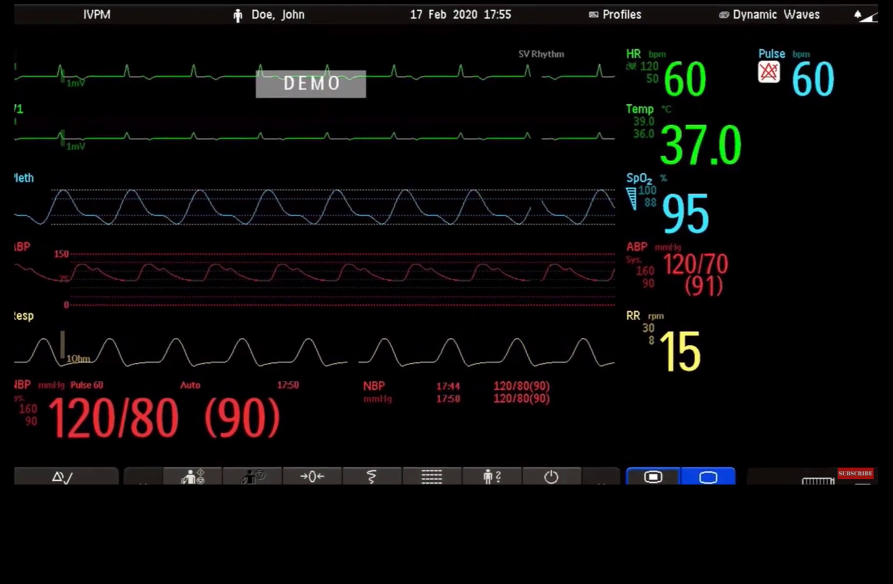
# Review the ECG heart-rate, V1 wave and both Setup SpO2 settings pages.
pyautogui.click(703, 59)
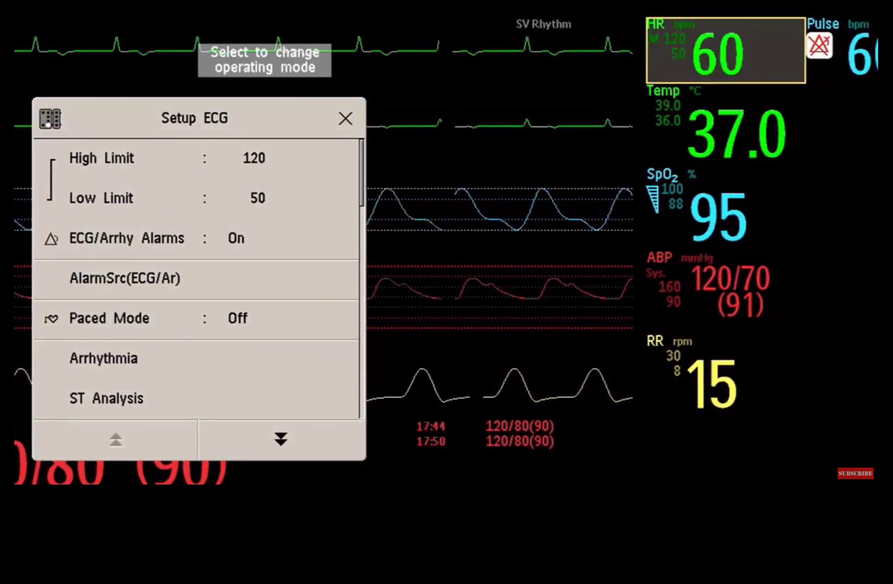
pyautogui.click(480, 150)
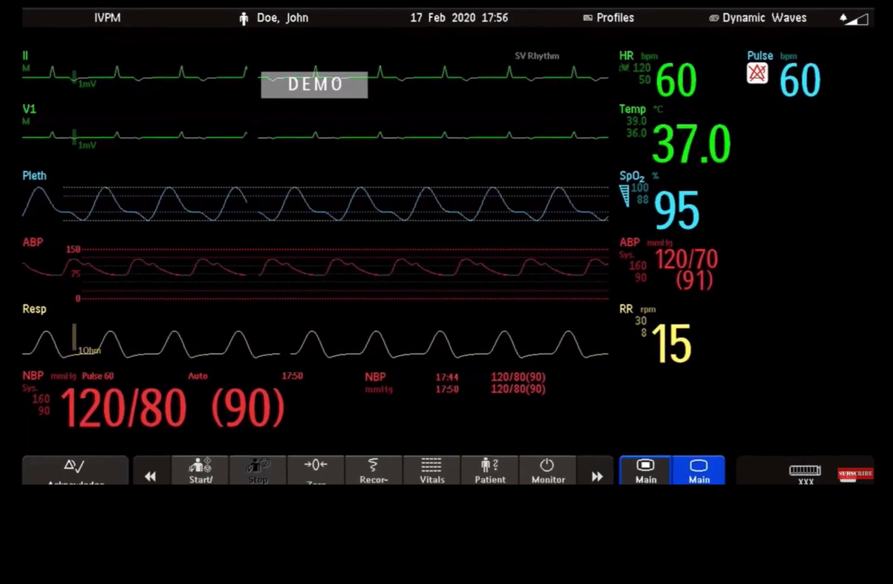
pyautogui.click(652, 203)
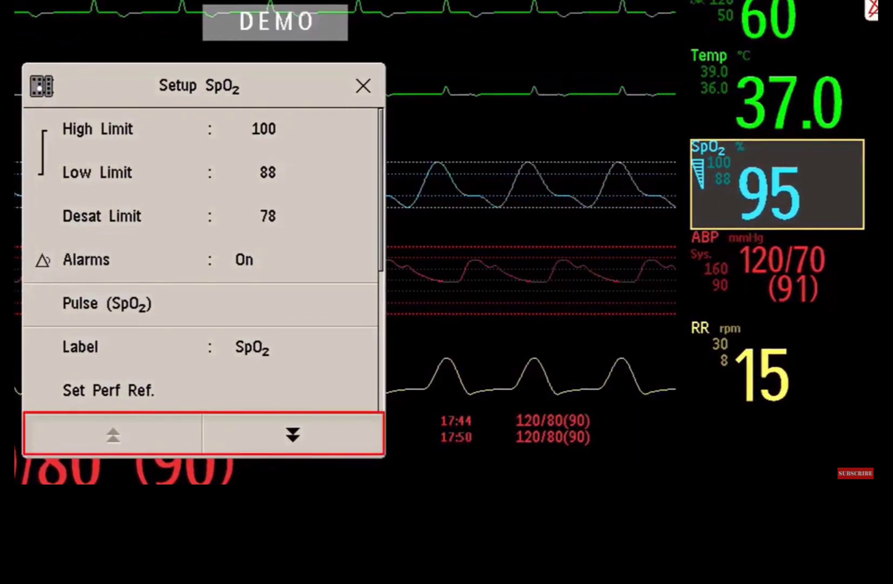
pyautogui.click(293, 434)
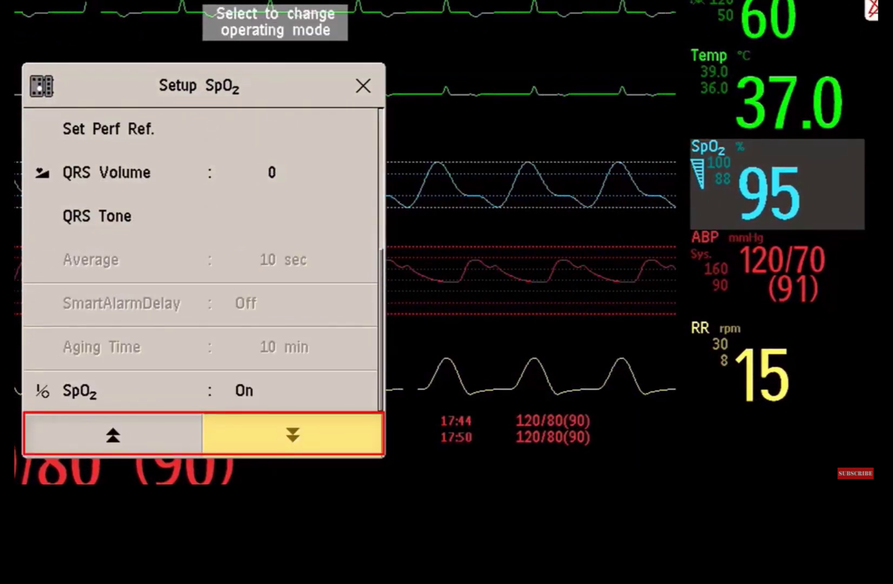
pyautogui.click(112, 434)
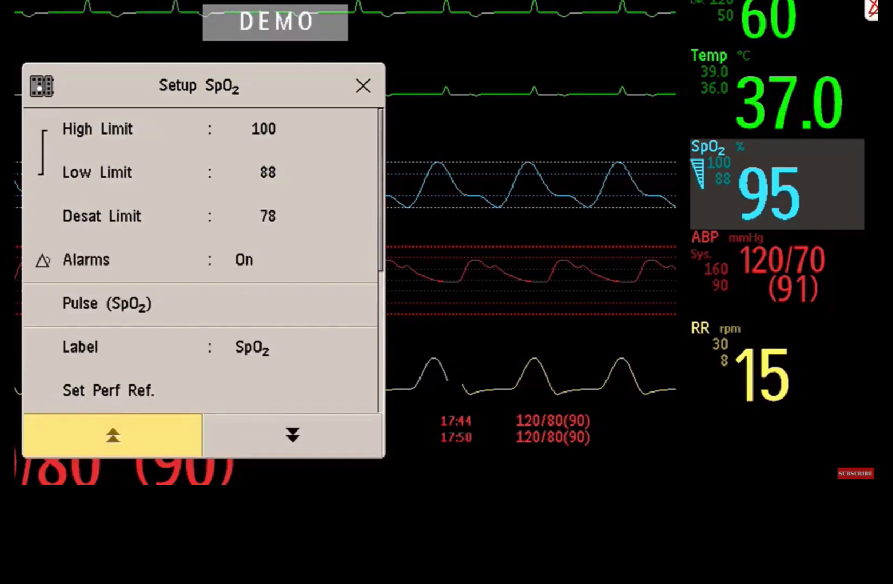
# Set the SpO2 low alarm limit to 90, keeping the desaturation limit at 78.
pyautogui.click(97, 172)
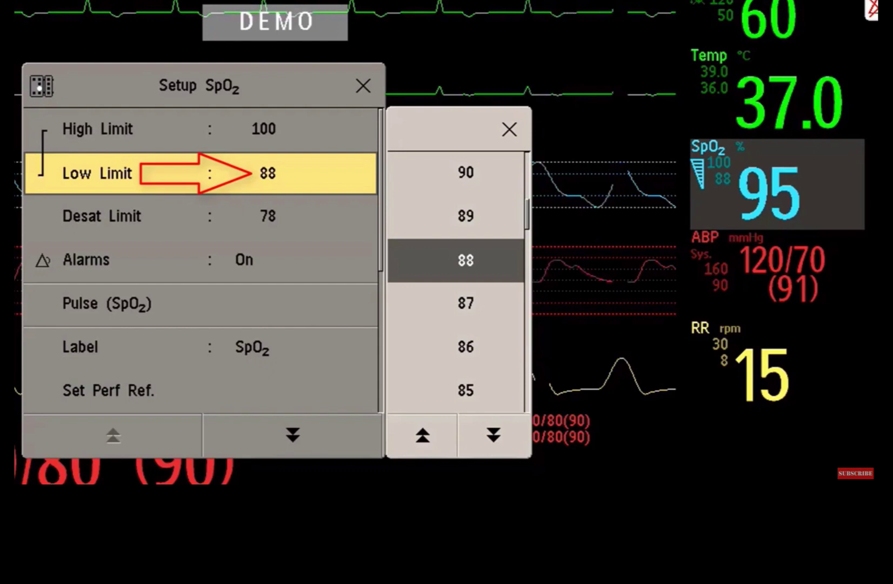
pyautogui.click(466, 171)
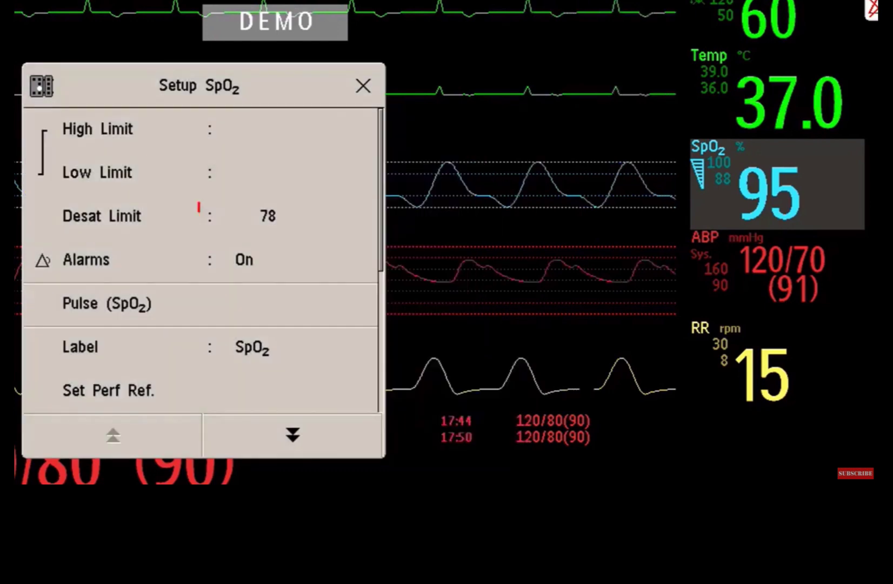
pyautogui.click(101, 216)
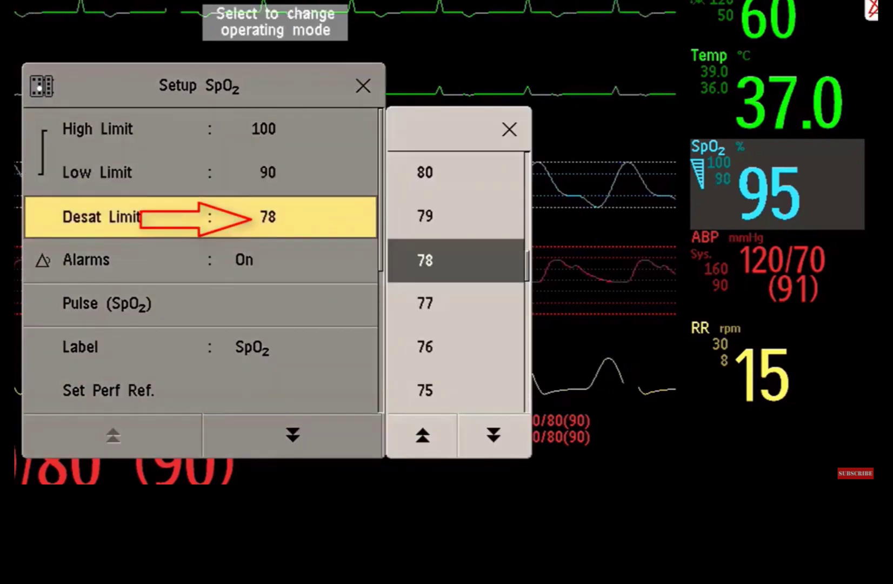
pyautogui.click(456, 172)
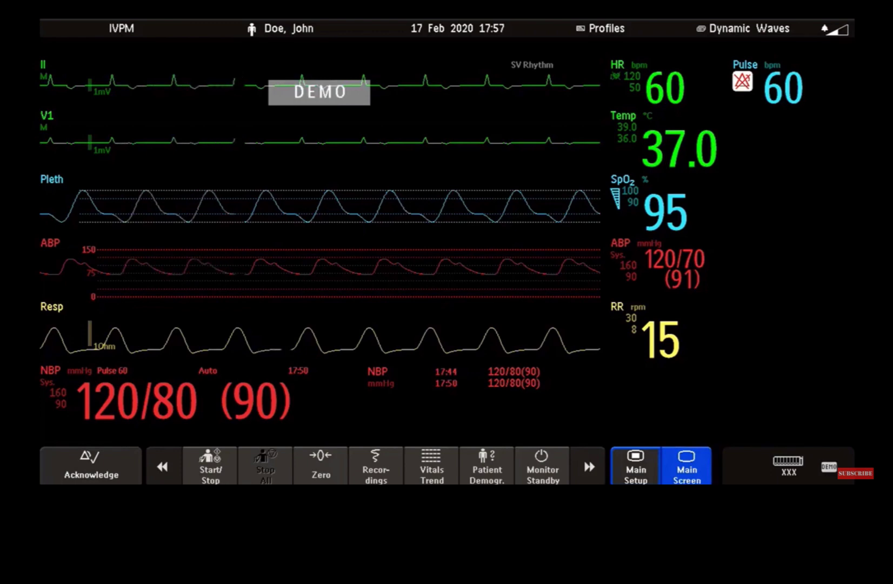
pyautogui.click(670, 206)
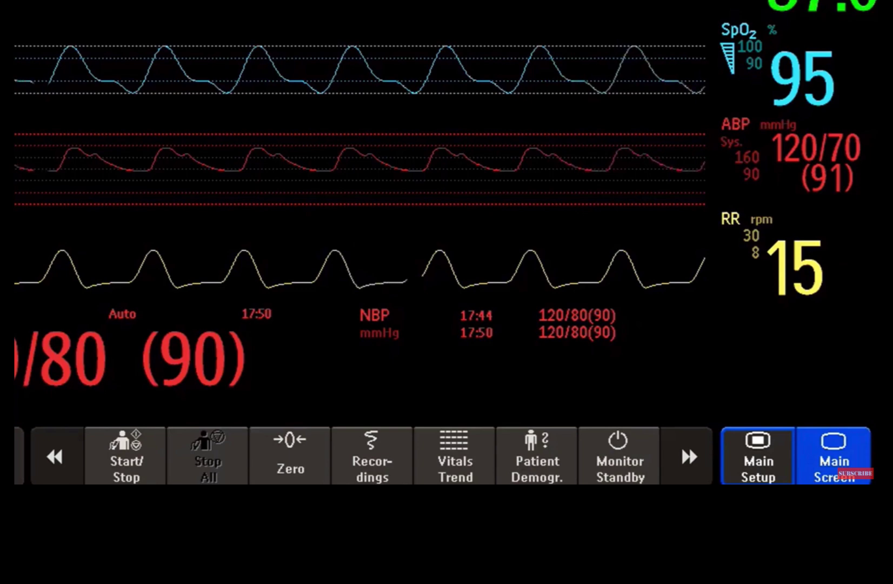
# Step through the SmartKeys to reach alarm limits, alarm volume, graph trend, calcs and Main Setup.
pyautogui.click(124, 455)
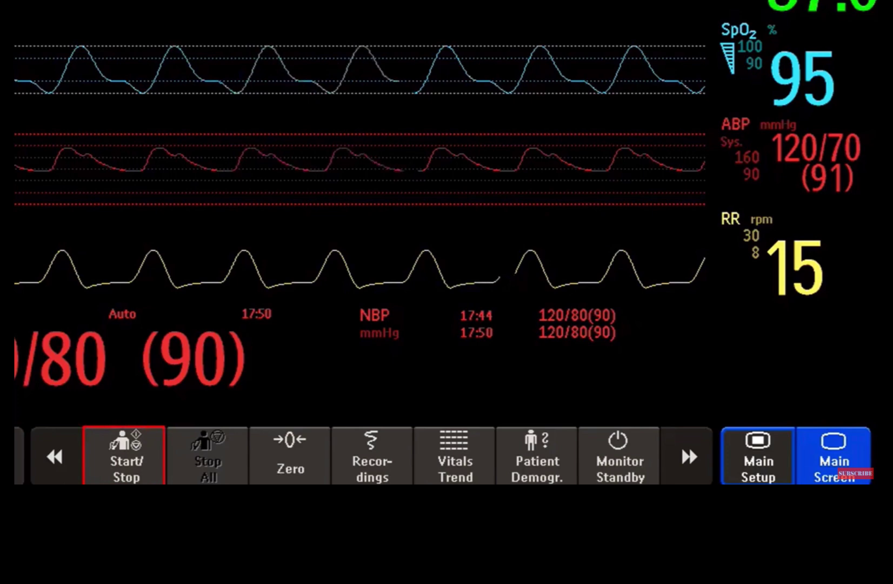
pyautogui.click(290, 456)
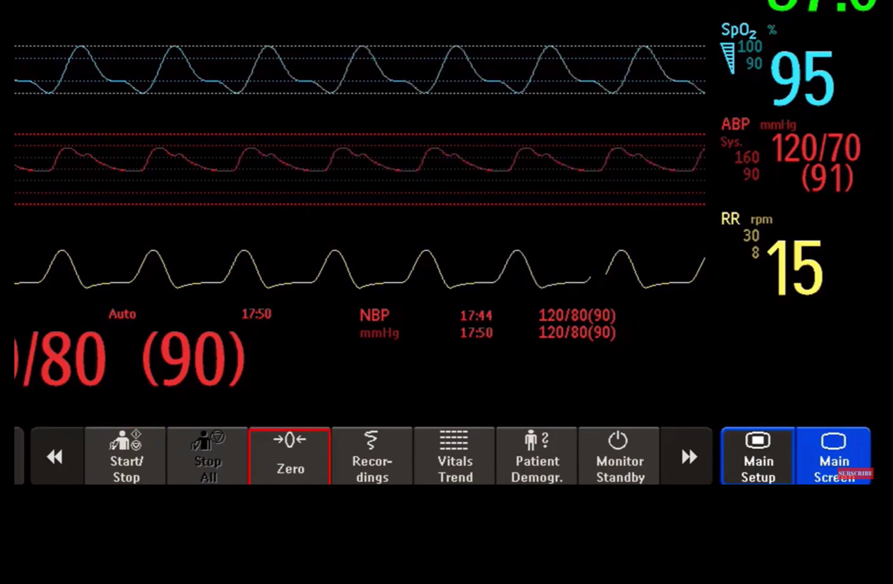
pyautogui.click(456, 456)
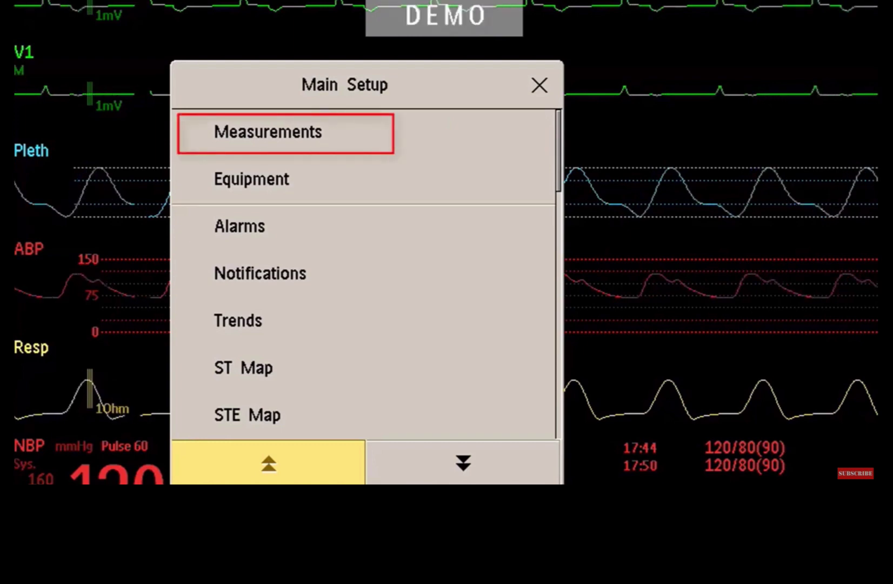
# Open Measurements in Main Setup to review its ECG, Arrhythmia and other submenus.
pyautogui.click(268, 132)
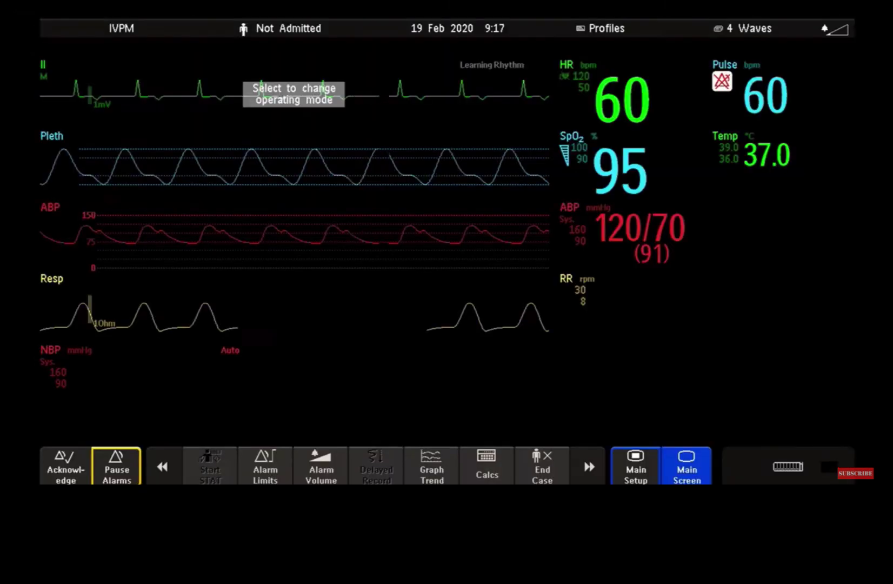
# Bring up the Alarm Volume control from the top bar.
pyautogui.click(834, 28)
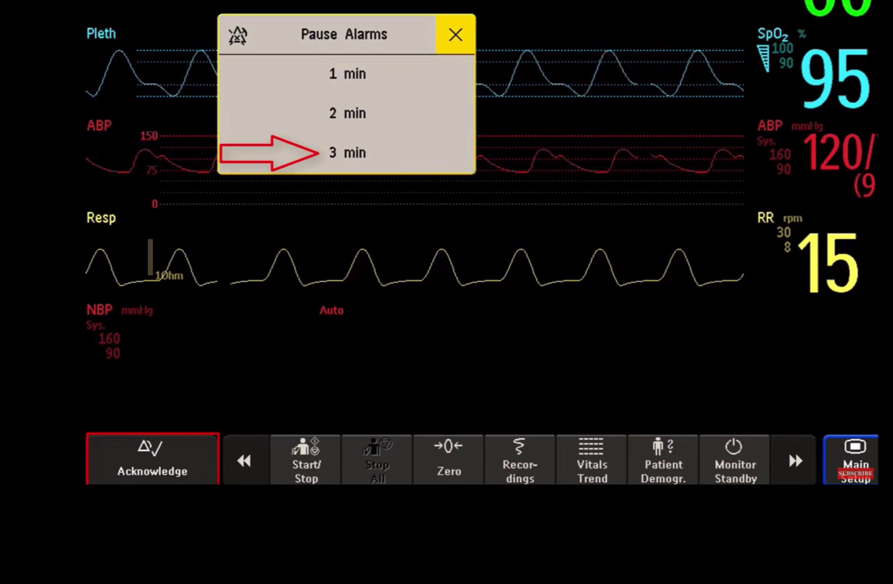
# Pause all alarms for 3 minutes.
pyautogui.click(348, 153)
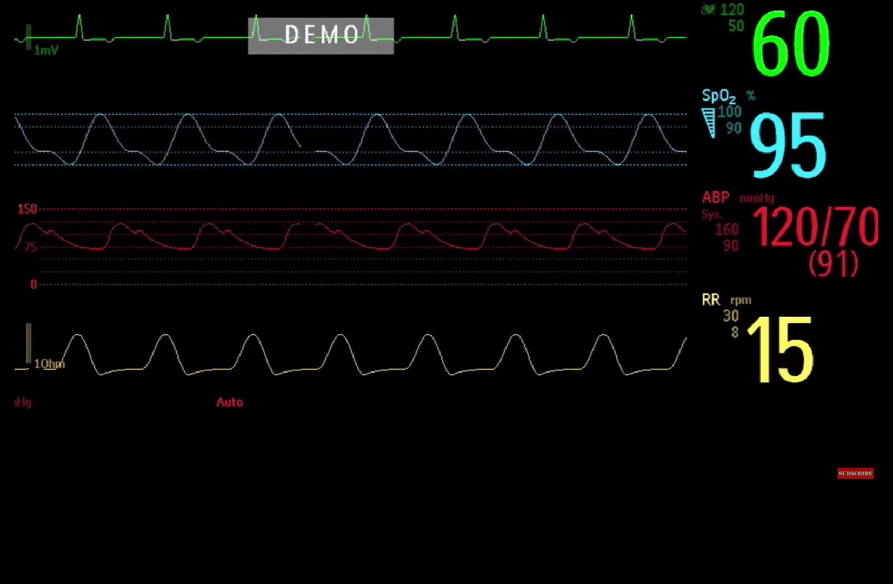
# Switch the respiration (RR) alarms Off in Setup Resp.
pyautogui.click(787, 343)
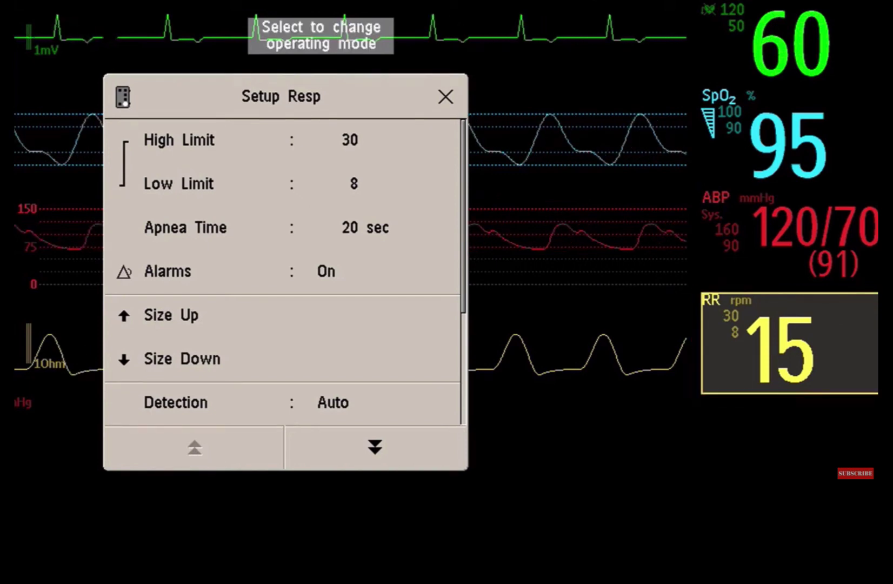
pyautogui.click(281, 272)
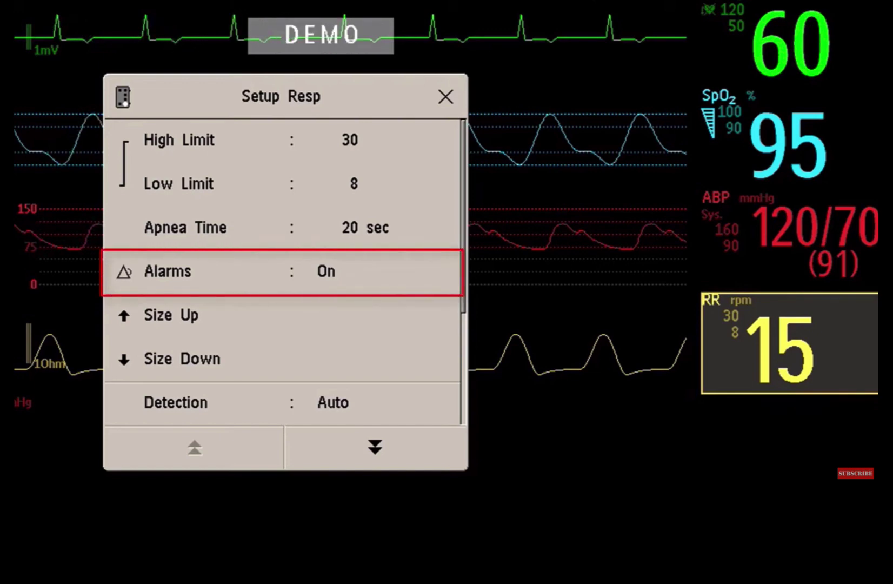
pyautogui.click(281, 272)
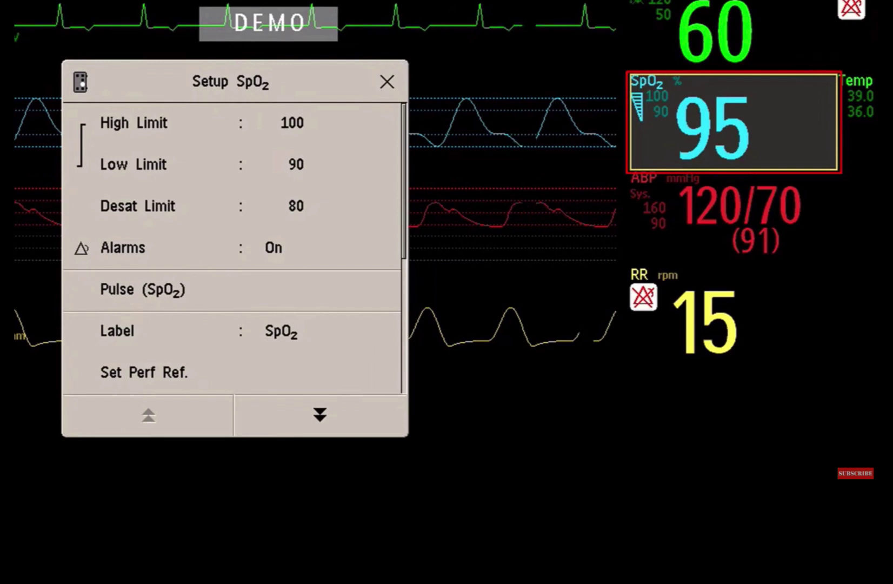
# Lower the SpO2 low alarm limit to 88 and close Setup SpO2.
pyautogui.click(232, 165)
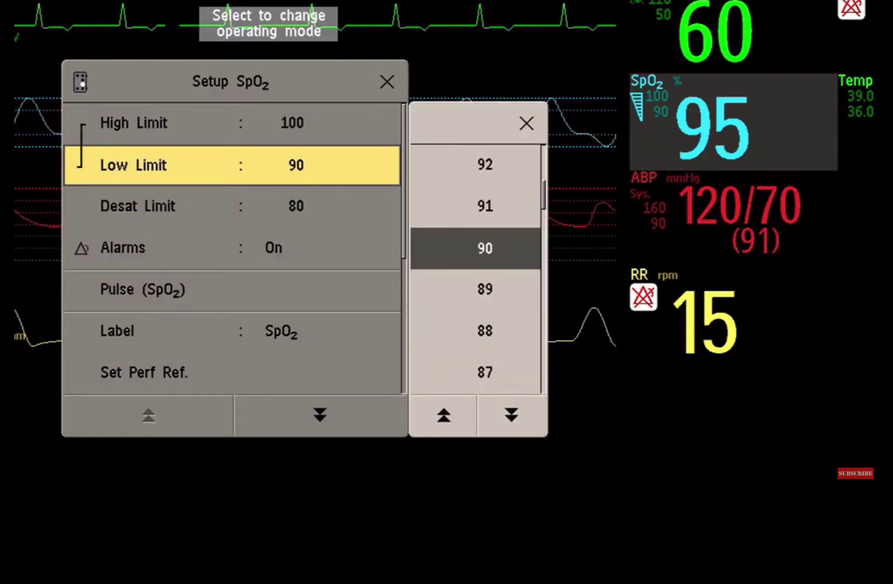
pyautogui.click(485, 331)
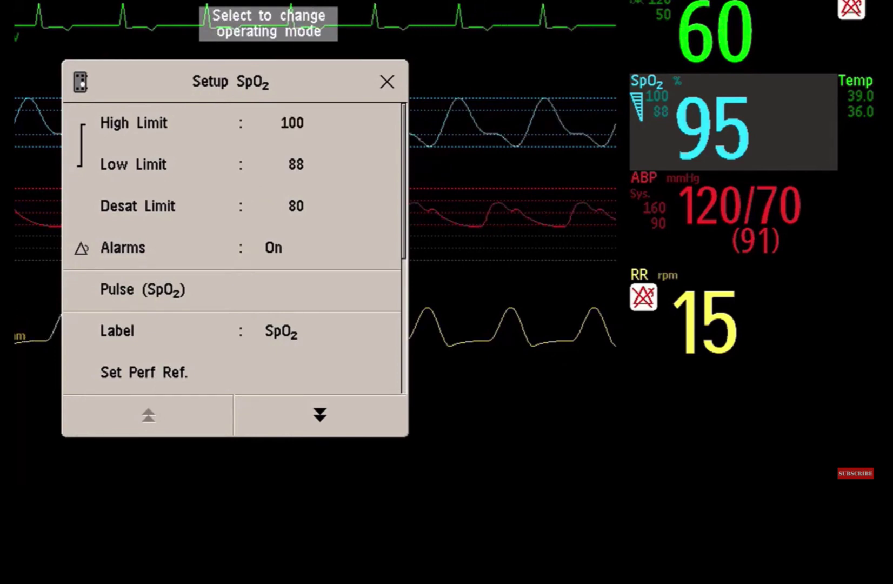
pyautogui.click(387, 81)
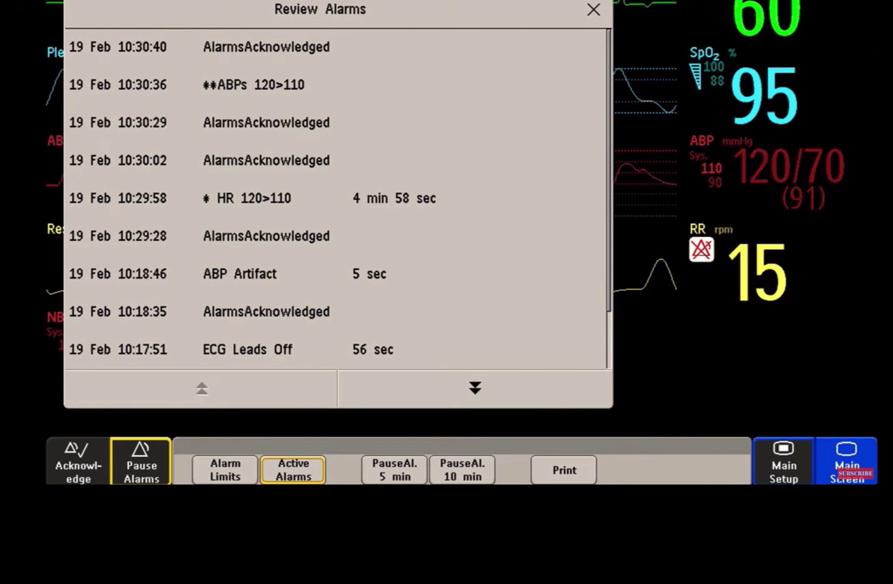
# Show the details of the ECG Leads Off entry in Review Alarms.
pyautogui.click(243, 349)
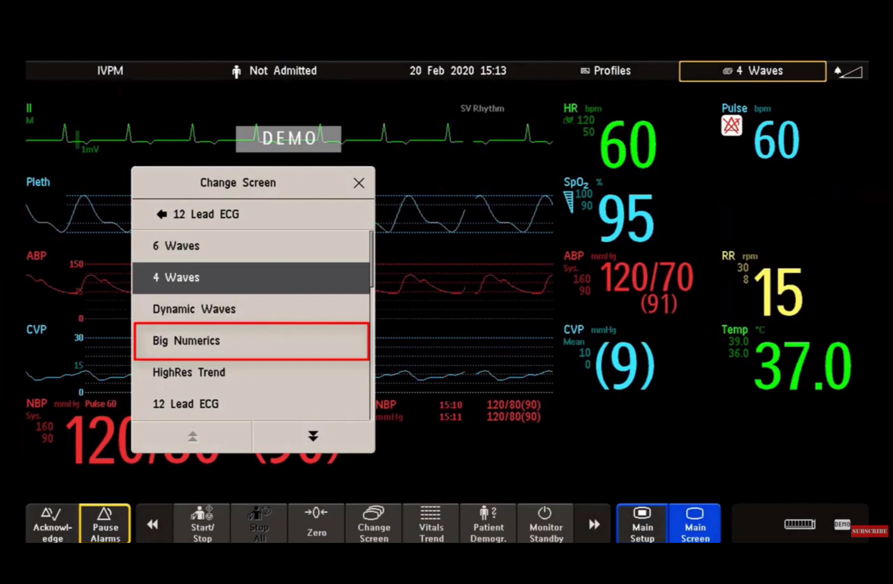
pyautogui.click(251, 341)
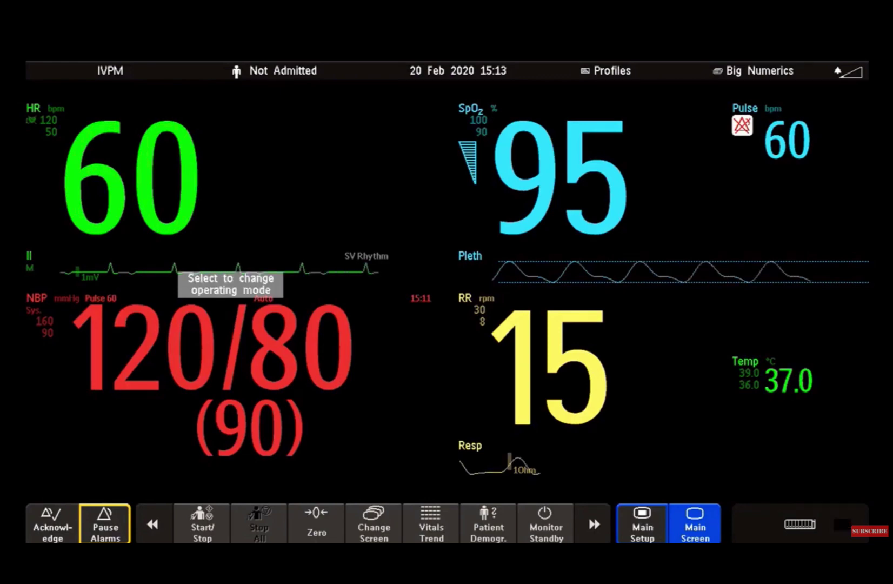
pyautogui.click(367, 529)
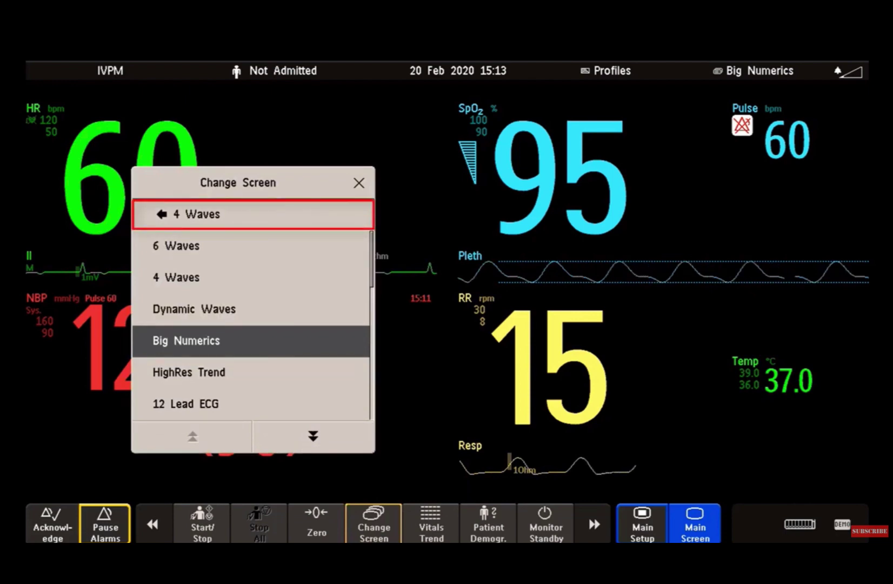
pyautogui.click(253, 213)
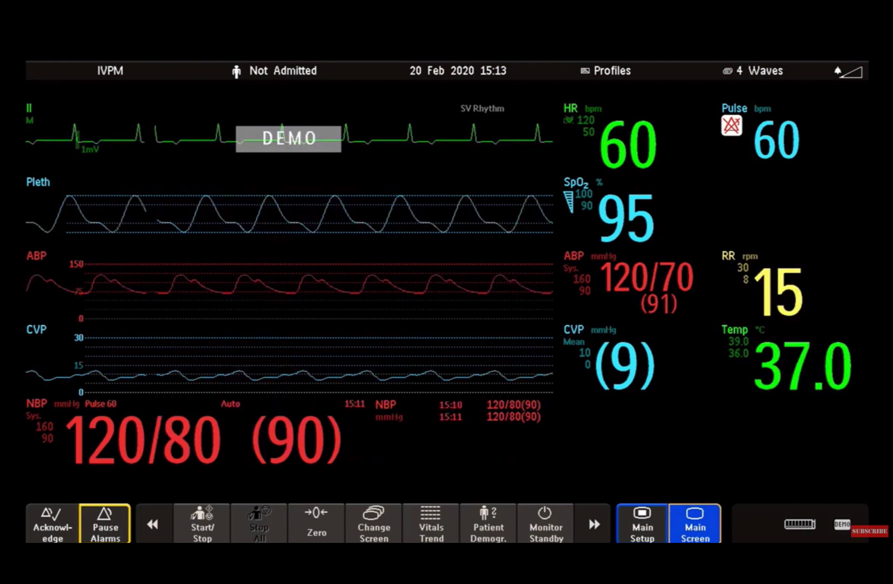
pyautogui.click(753, 71)
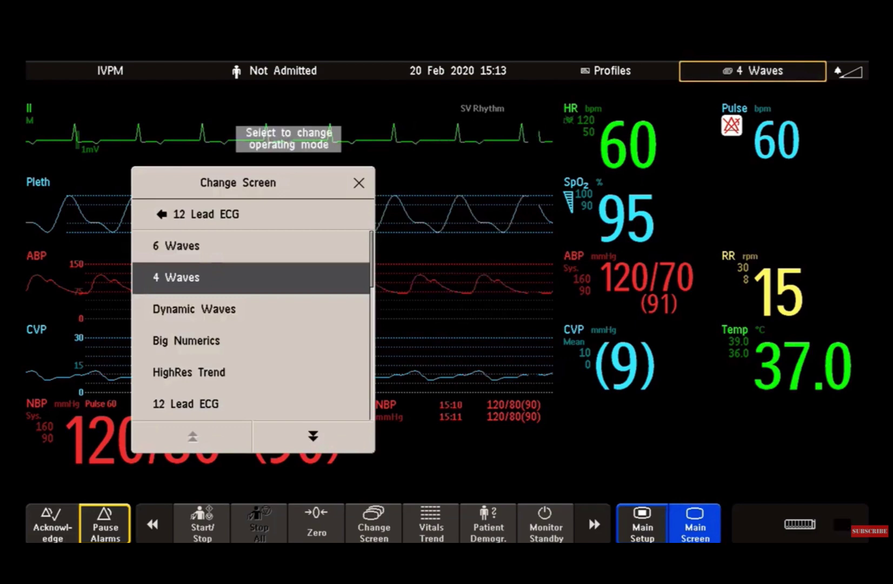
pyautogui.click(314, 436)
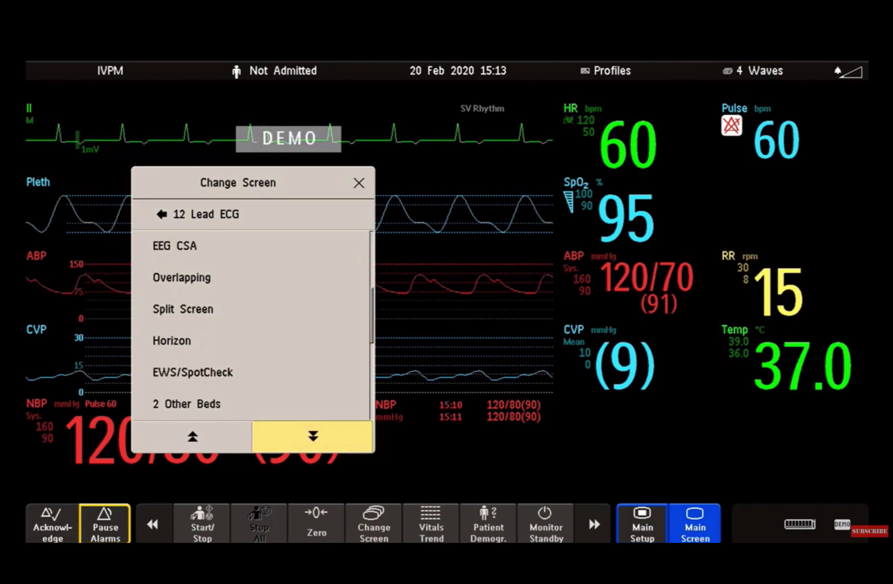
pyautogui.click(192, 436)
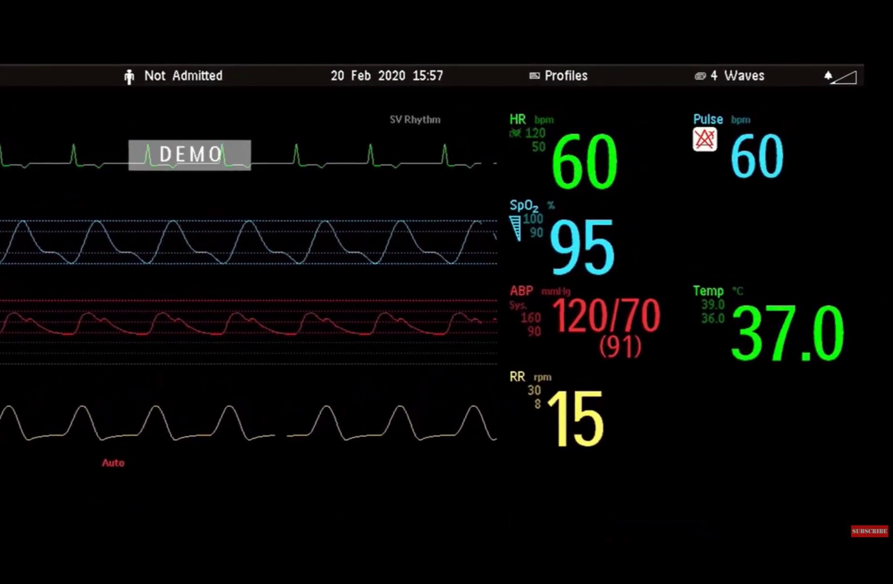
# Use Change Numeric in Setup Temp to replace the Temp numeric with Any Timer.
pyautogui.click(776, 327)
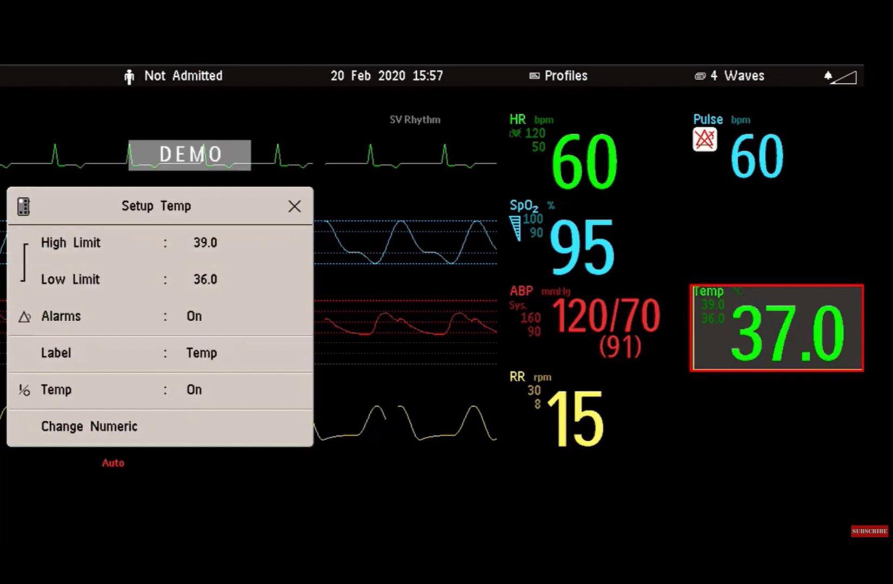
pyautogui.click(160, 427)
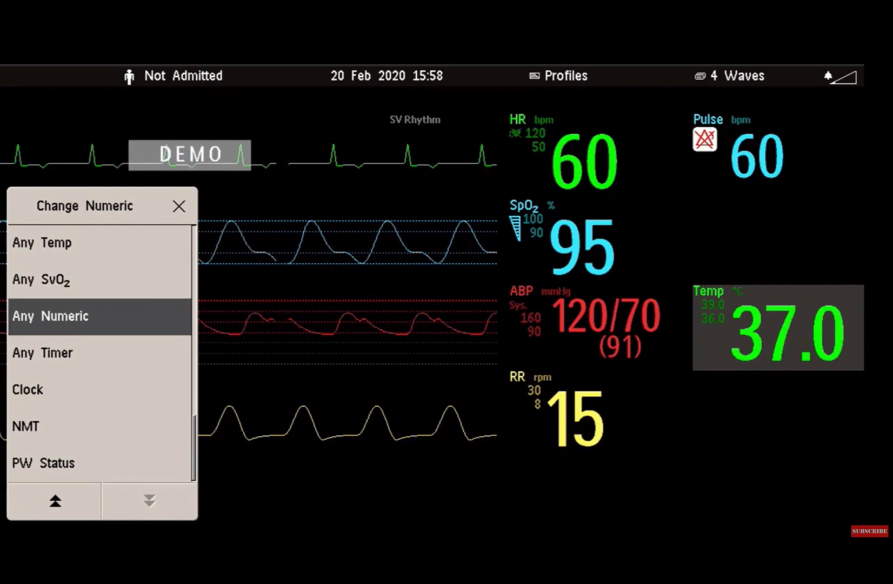
pyautogui.click(54, 501)
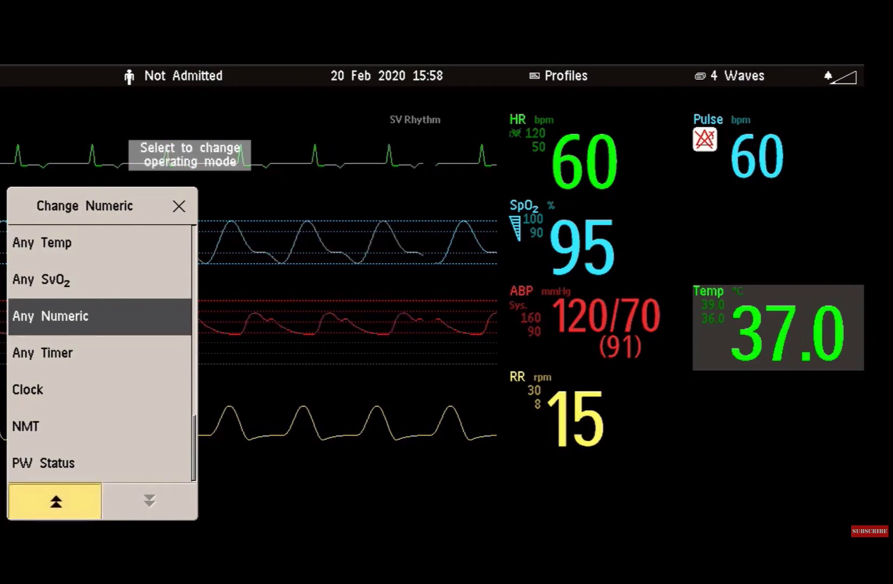
pyautogui.click(149, 501)
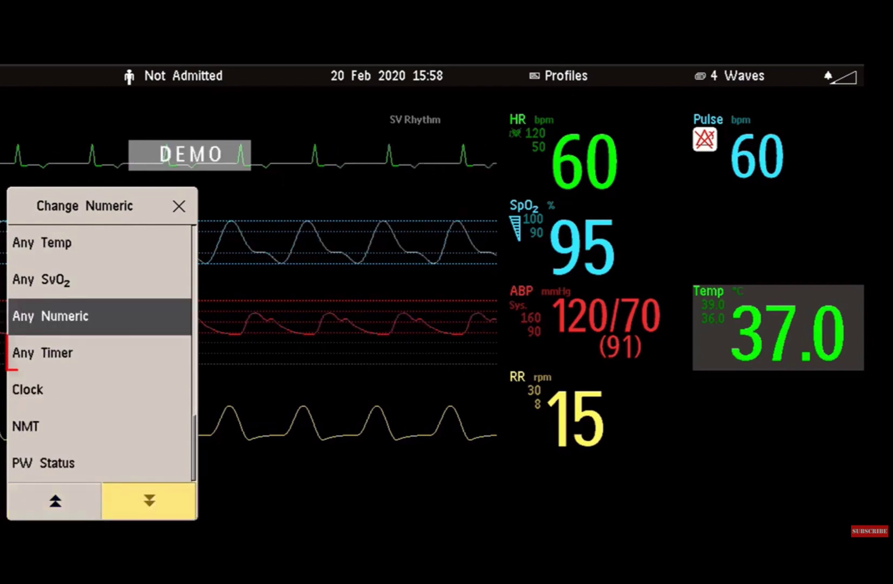
pyautogui.click(101, 353)
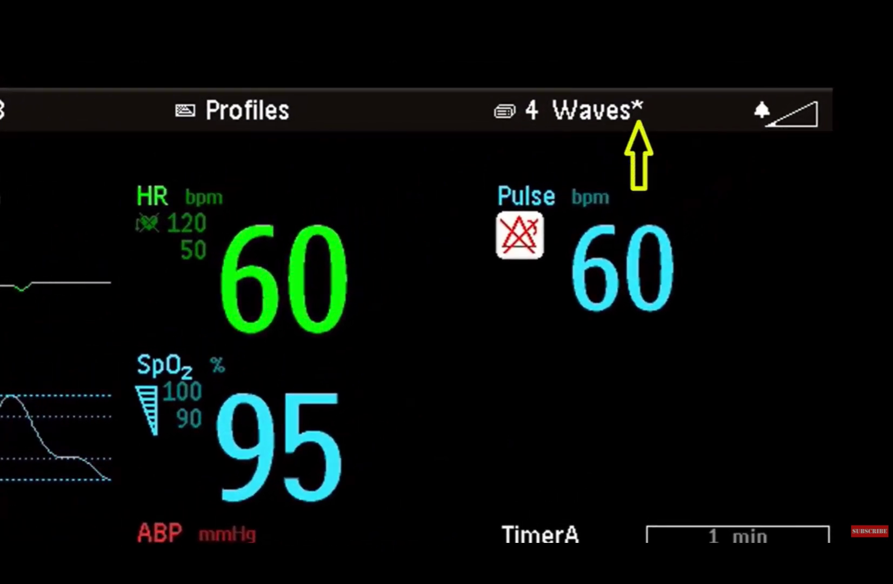
# Switch back to the 4 Waves layout and reopen the screen list showing 4 Waves*.
pyautogui.click(595, 111)
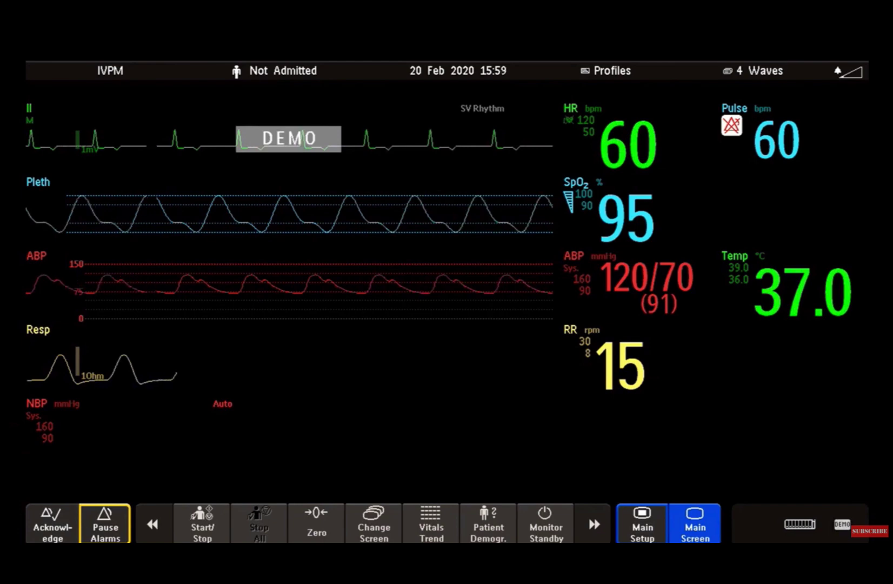
pyautogui.click(753, 71)
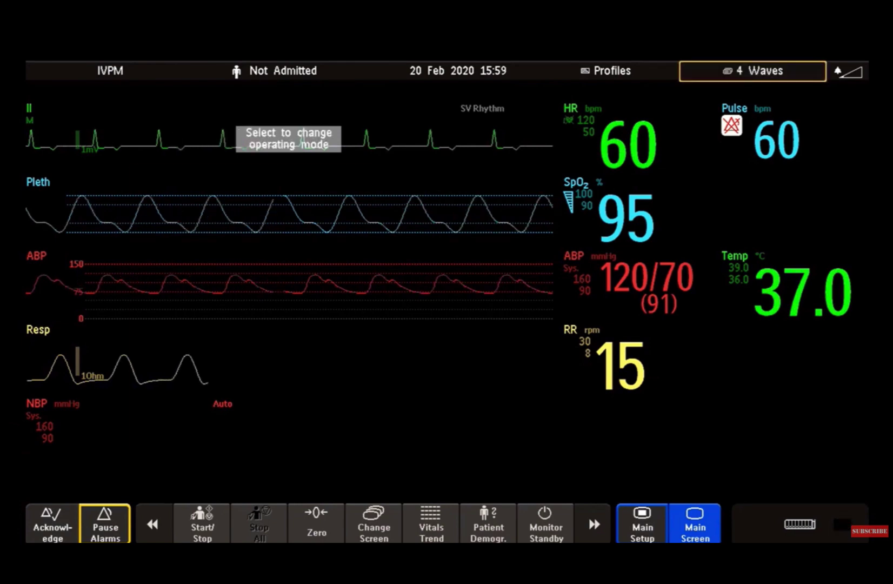